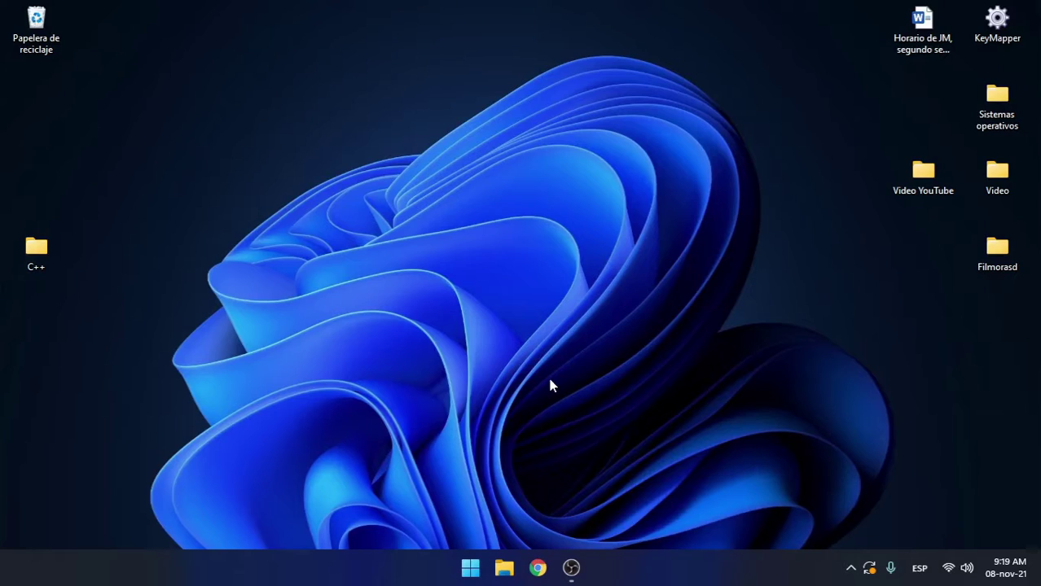
# Step: Open the Windows Settings and search for "bater" to reach the battery sleep options on the Inicio/Apagado page
pyautogui.click(470, 567)
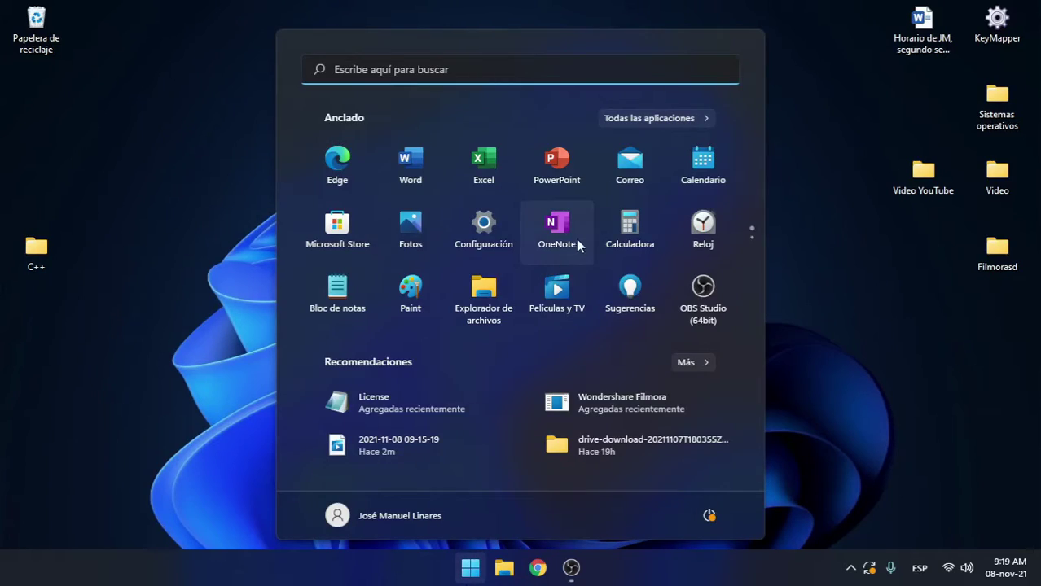
pyautogui.click(487, 233)
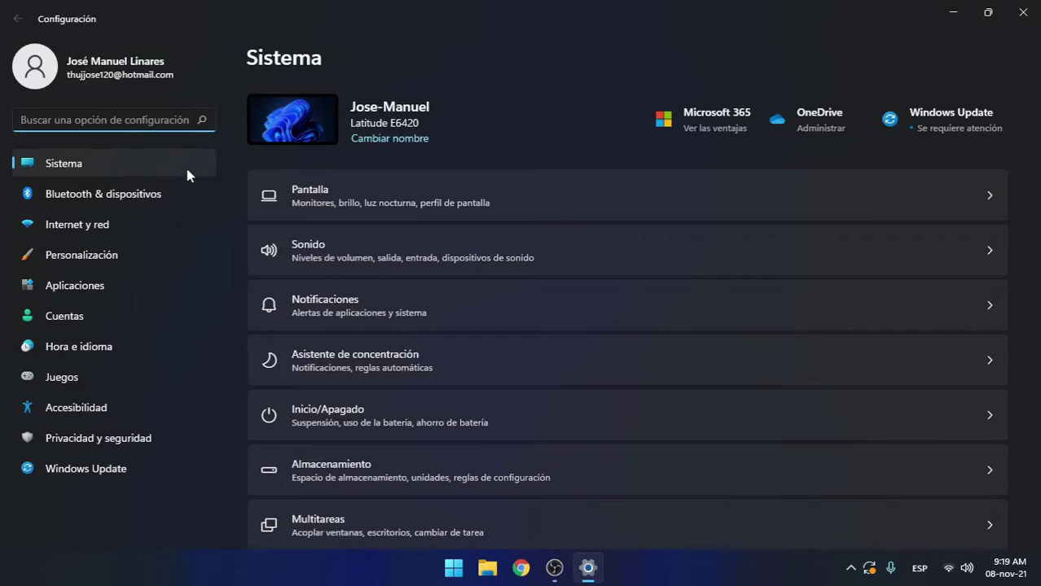
pyautogui.write('bateria')
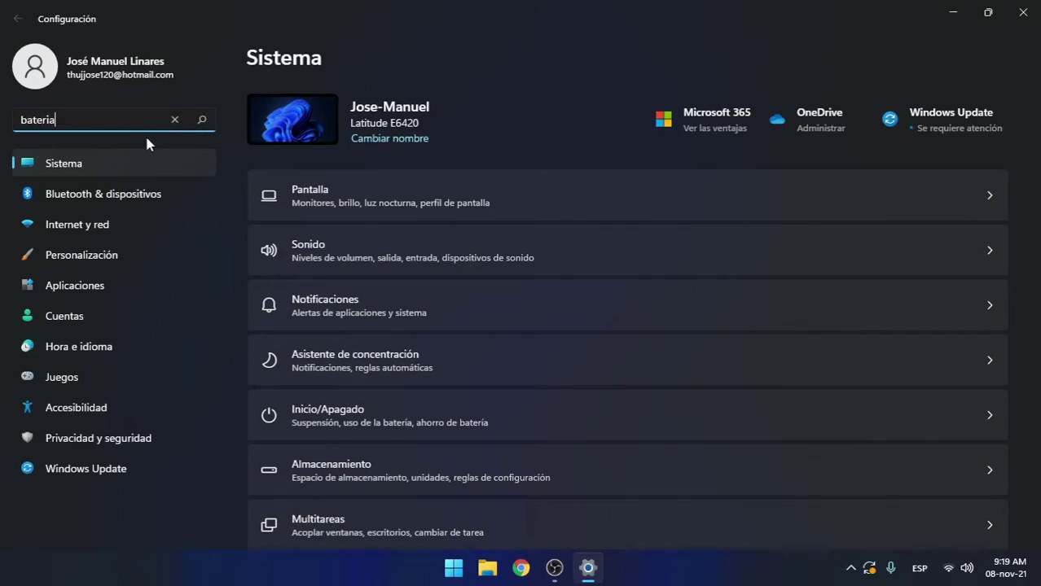
pyautogui.press('BackSpace')
pyautogui.press('BackSpace')
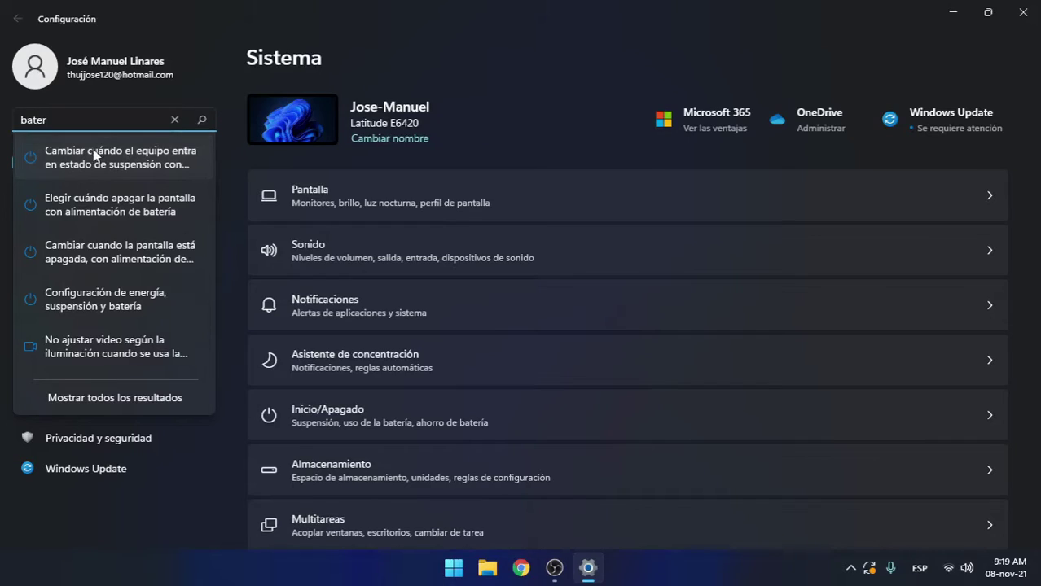
pyautogui.click(95, 151)
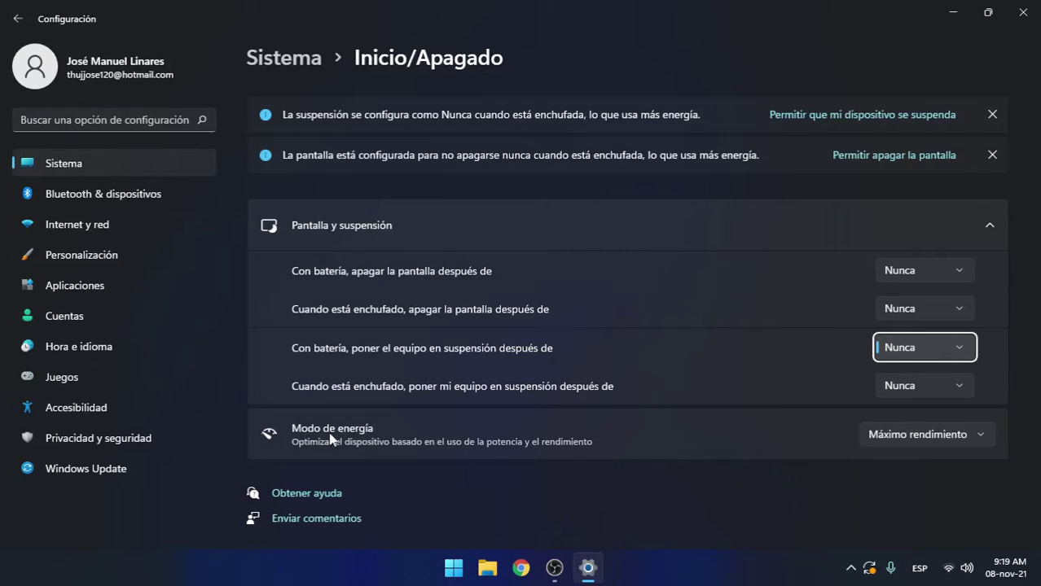
# Step: Go through the available power modes and set Modo de energía to Equilibrado
pyautogui.click(923, 432)
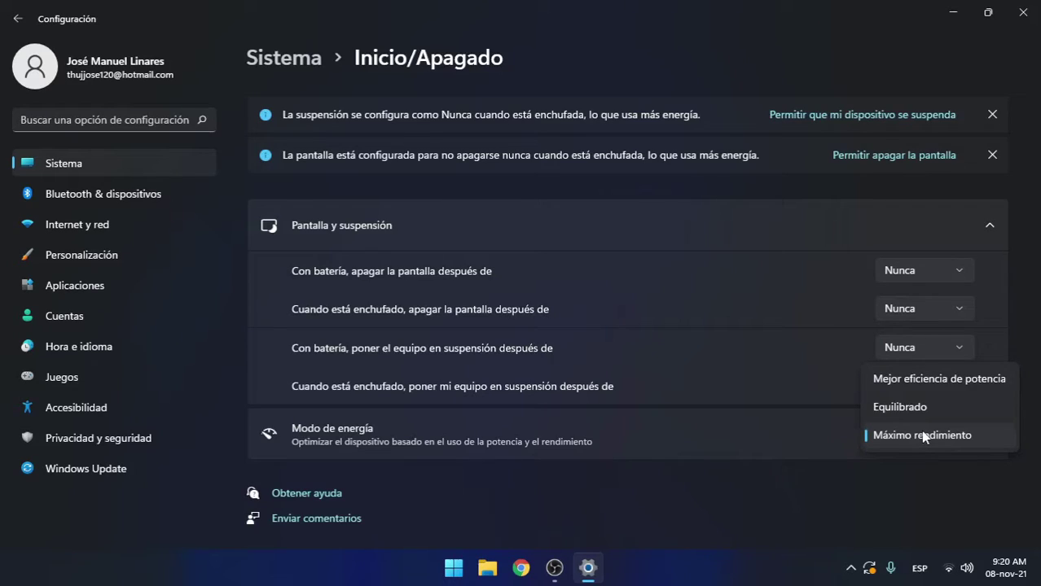
pyautogui.click(923, 435)
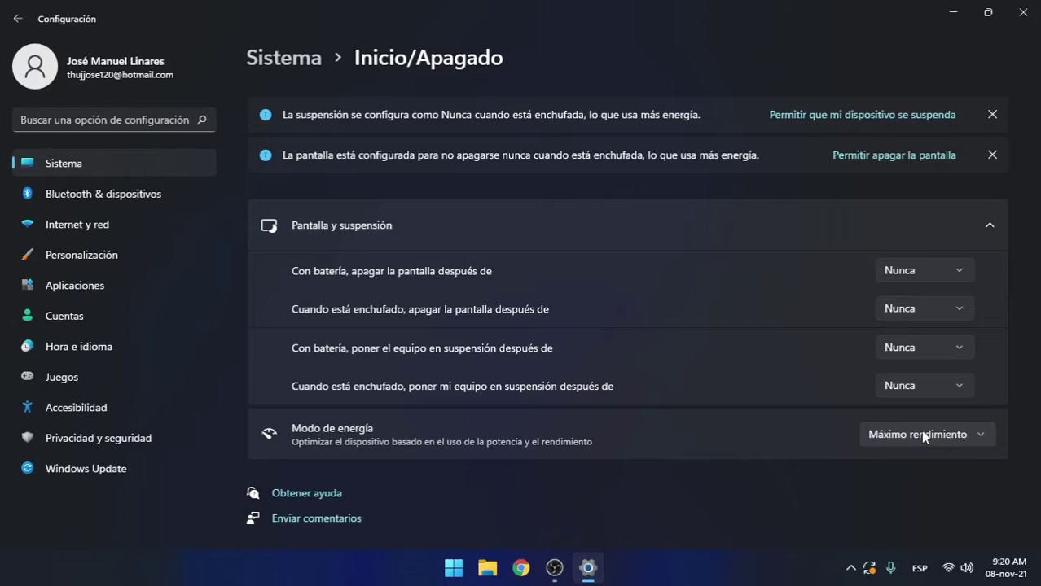
pyautogui.click(923, 436)
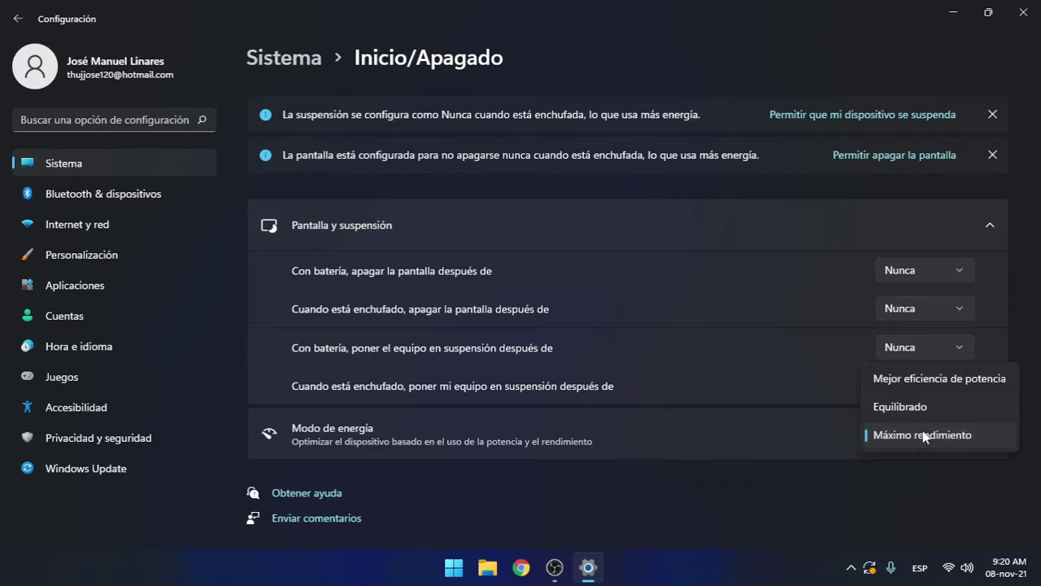
pyautogui.click(920, 408)
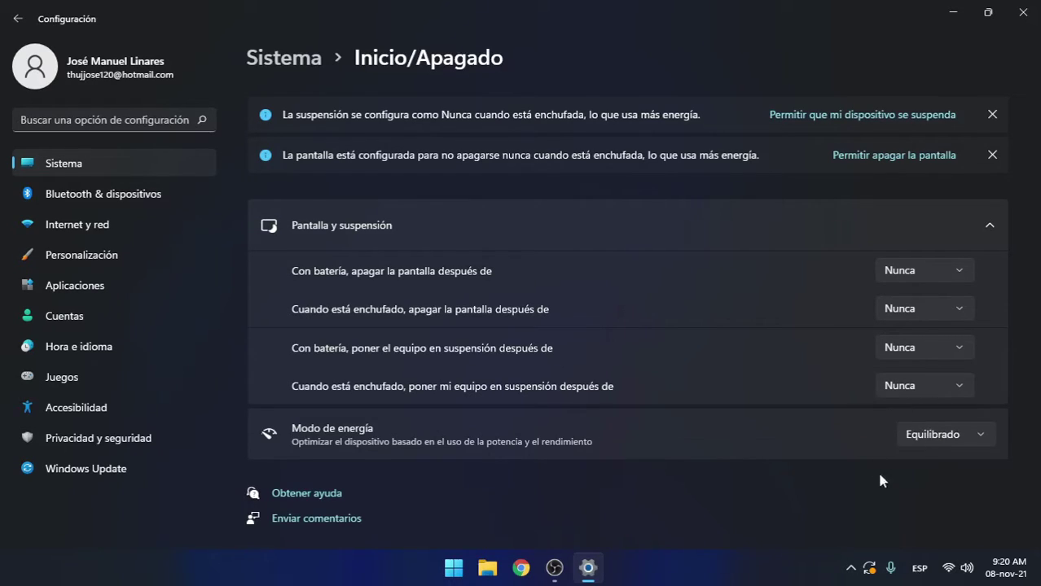
pyautogui.click(955, 427)
pyautogui.click(954, 410)
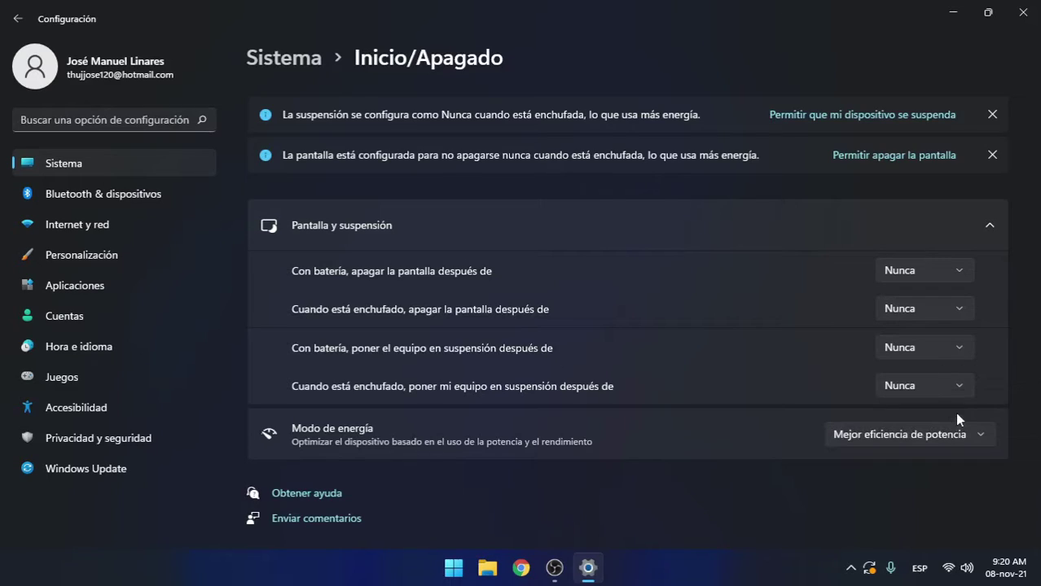
pyautogui.click(911, 438)
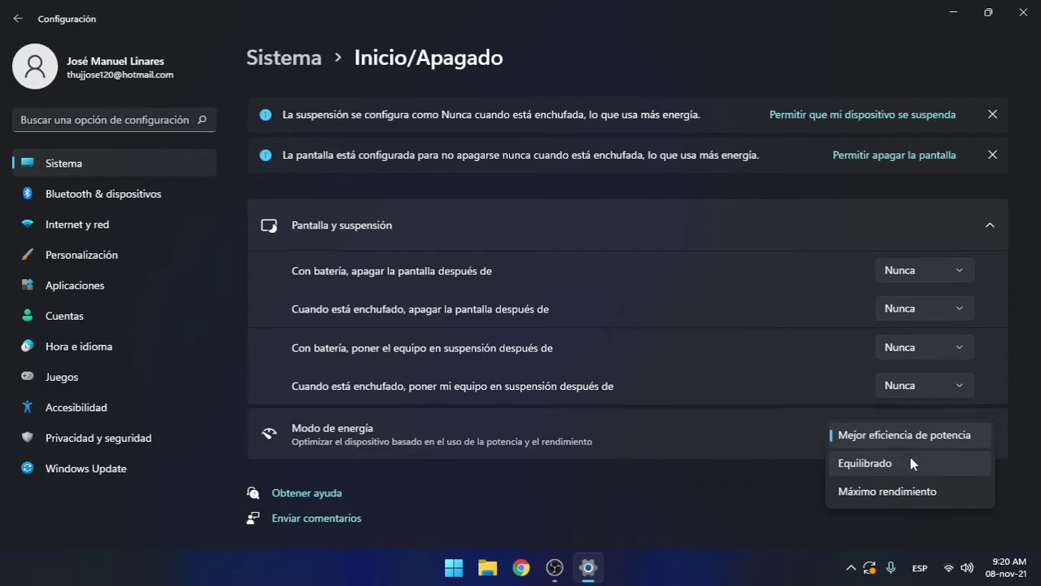
pyautogui.click(908, 458)
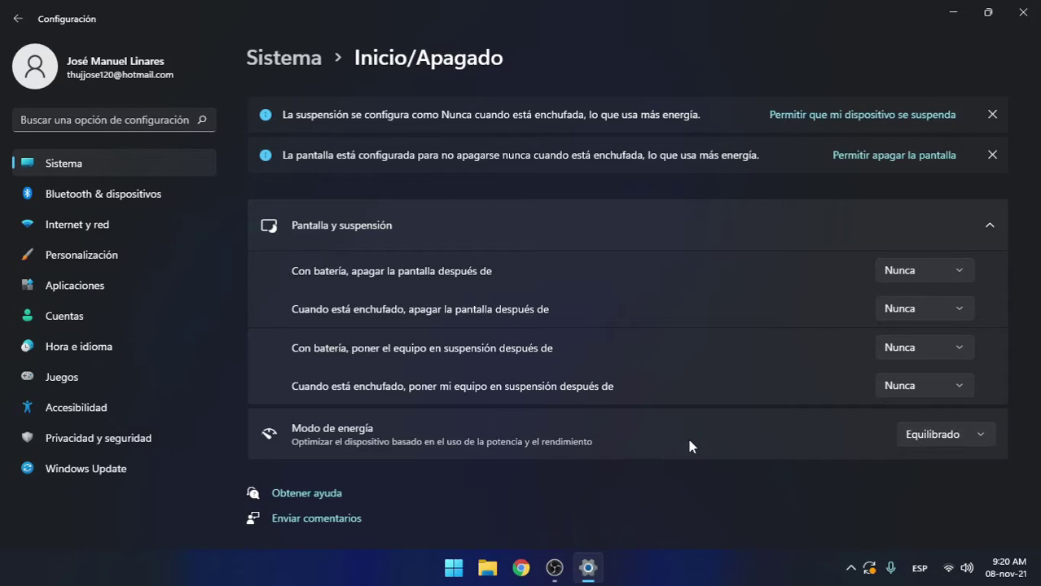
# Step: Search Windows for "pan" and switch to Panel de control
pyautogui.click(449, 578)
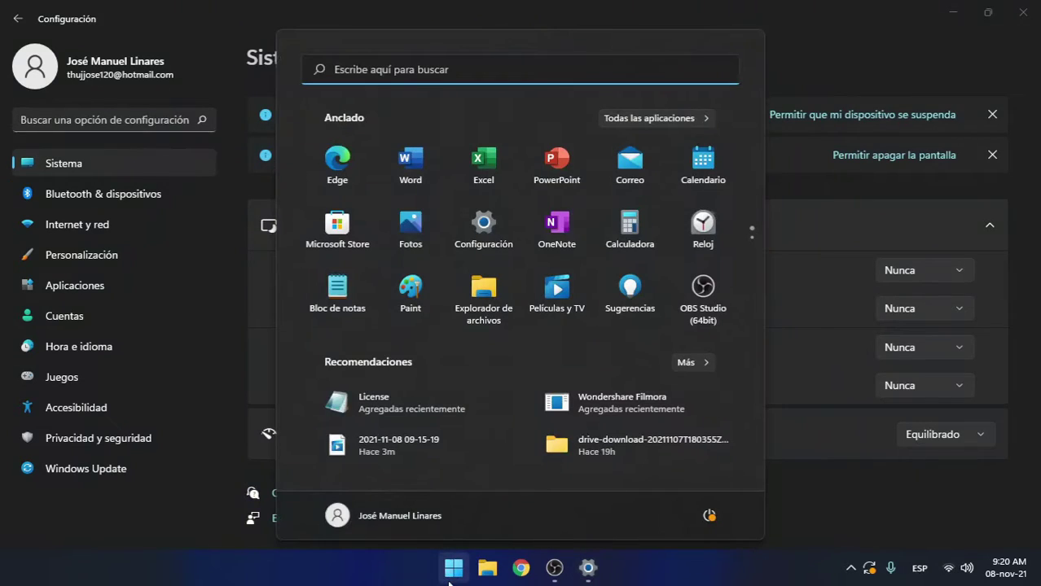
pyautogui.write('panel')
pyautogui.press('Return')
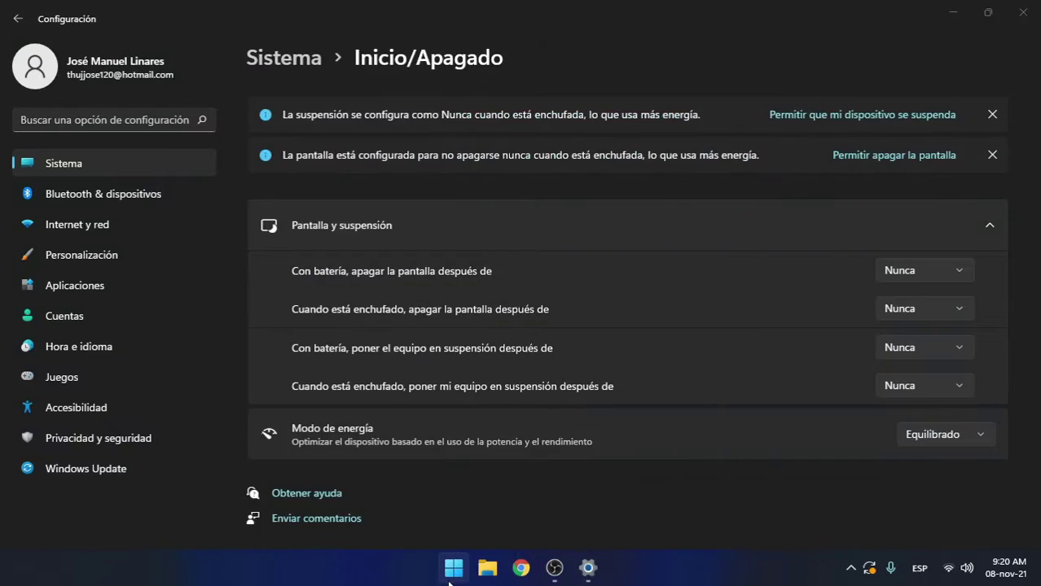
pyautogui.click(448, 579)
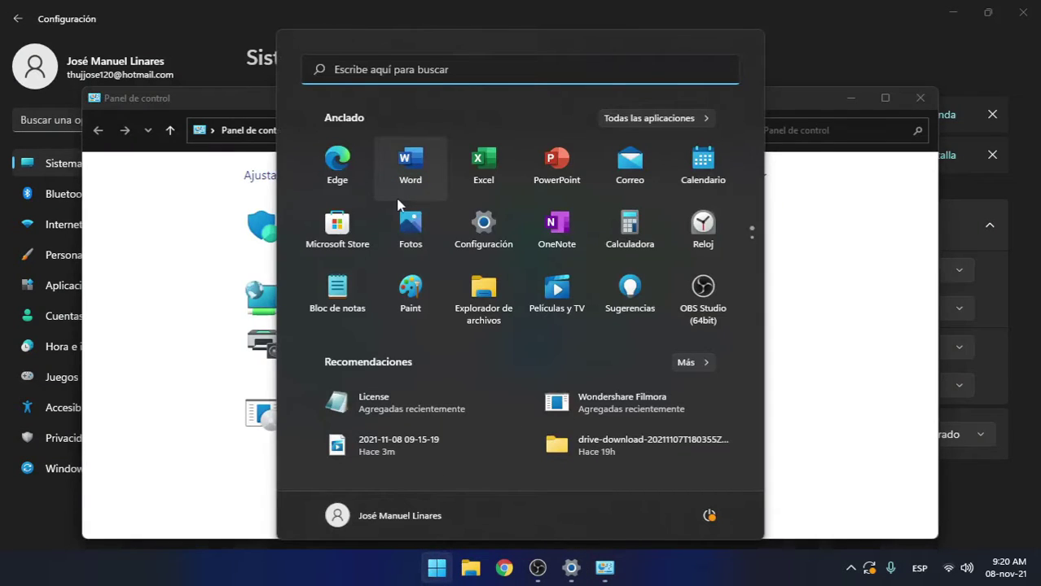
pyautogui.write('pan')
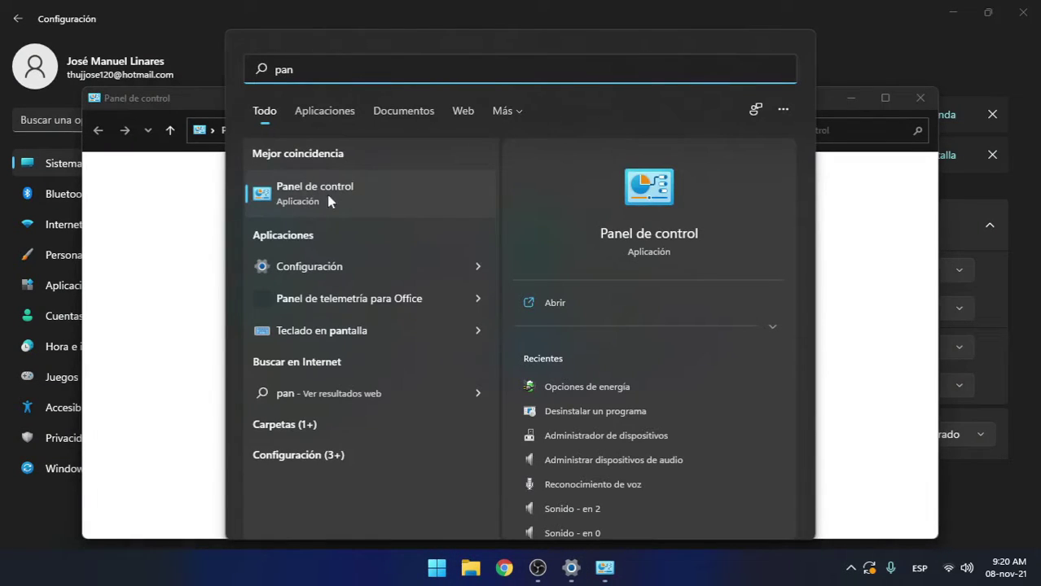
pyautogui.click(329, 201)
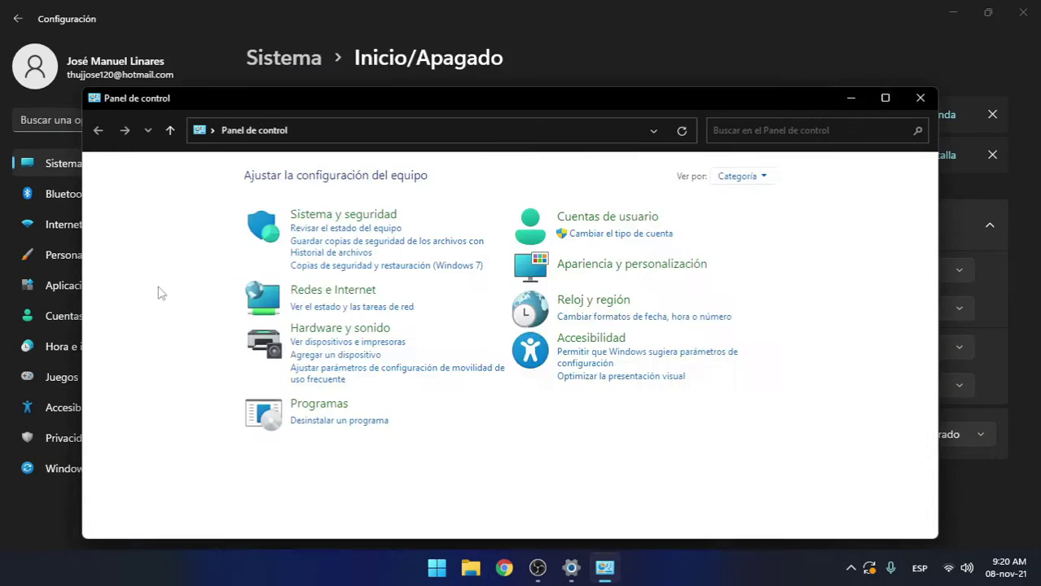
# Step: Open the advanced power settings of the Equilibrado plan from the Opciones de energía under Hardware y sonido
pyautogui.click(362, 329)
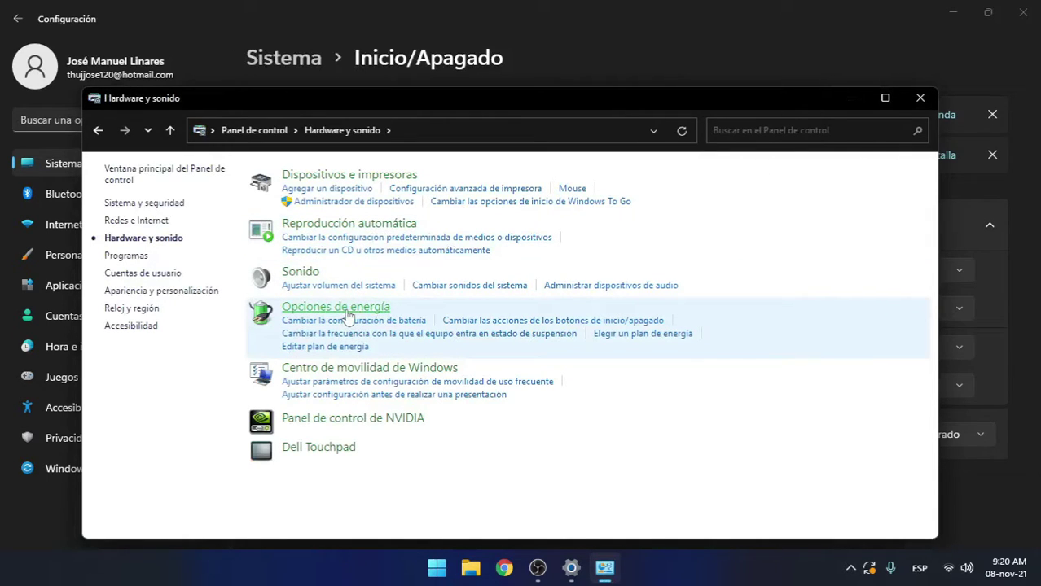
pyautogui.click(336, 307)
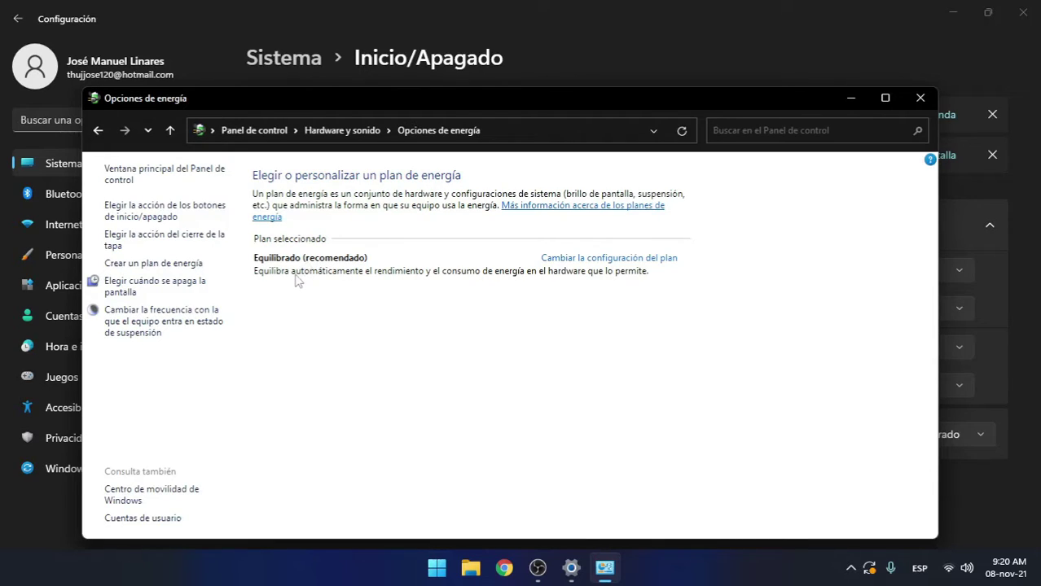
pyautogui.click(559, 261)
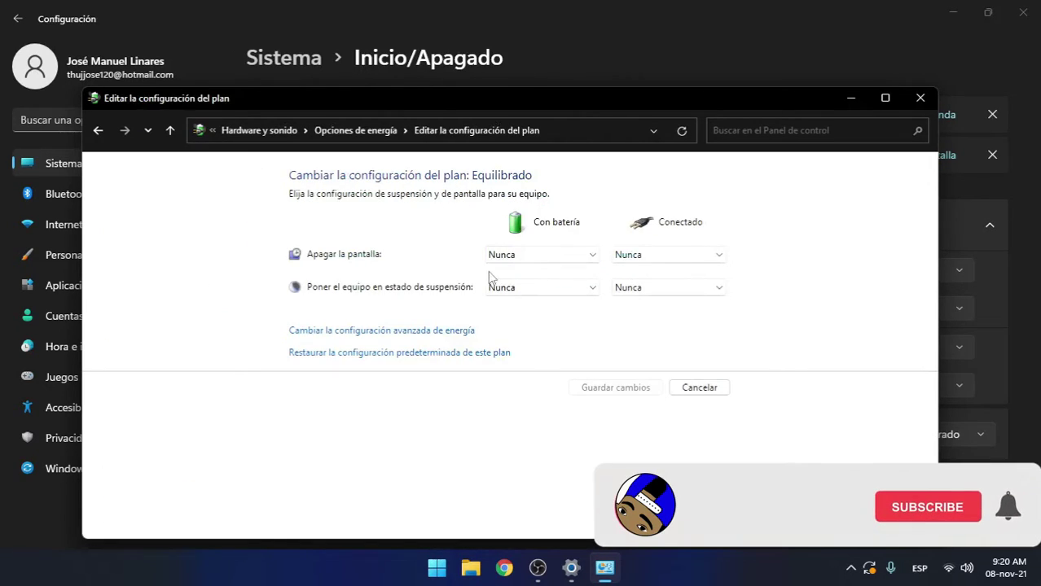
pyautogui.click(355, 336)
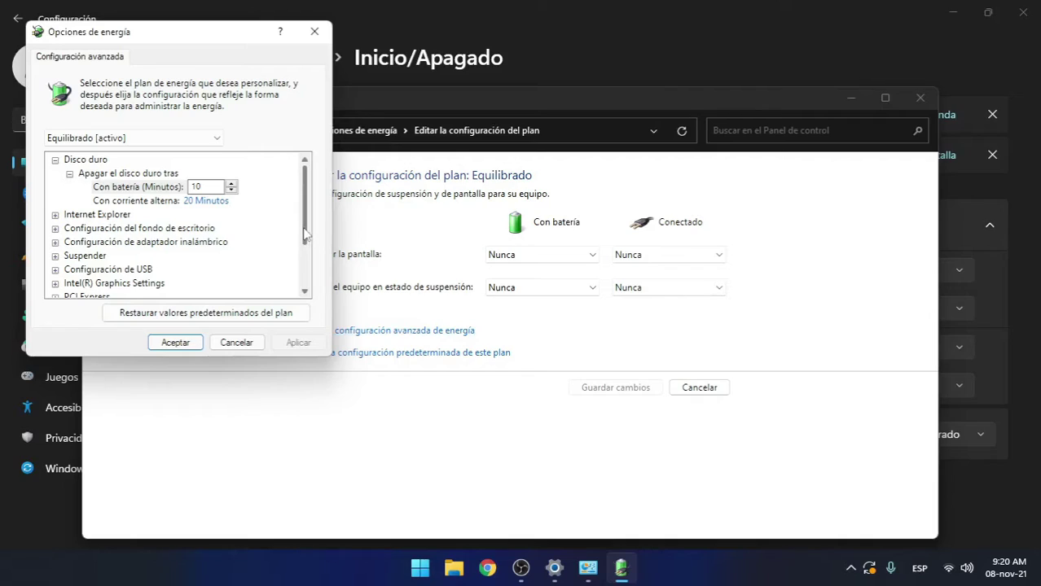
# Step: Set the plugged-in maximum processor state to 80% under Administración de energía del procesador
pyautogui.moveTo(307, 237); pyautogui.dragTo(304, 277)
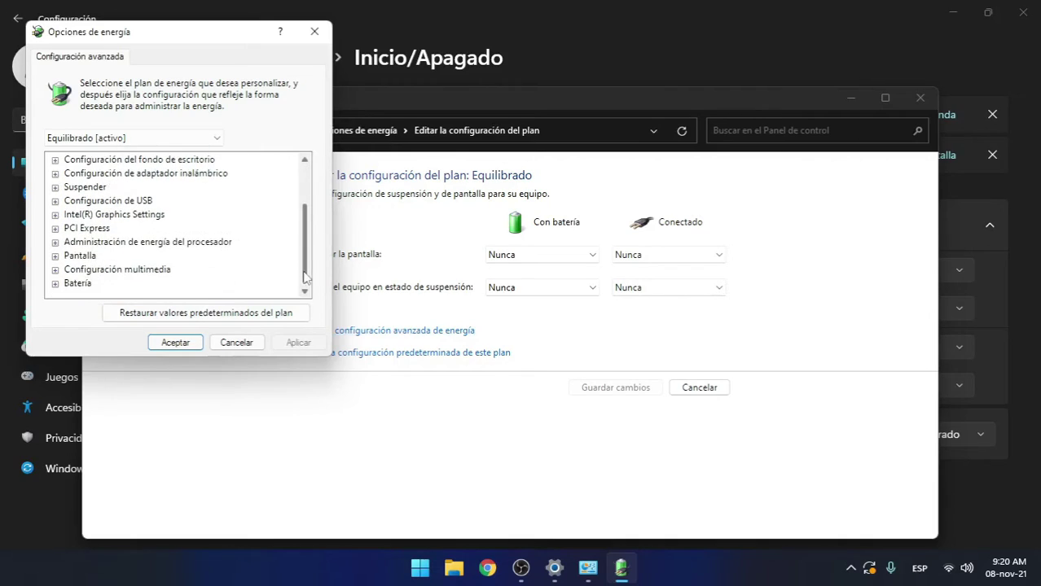
pyautogui.click(55, 243)
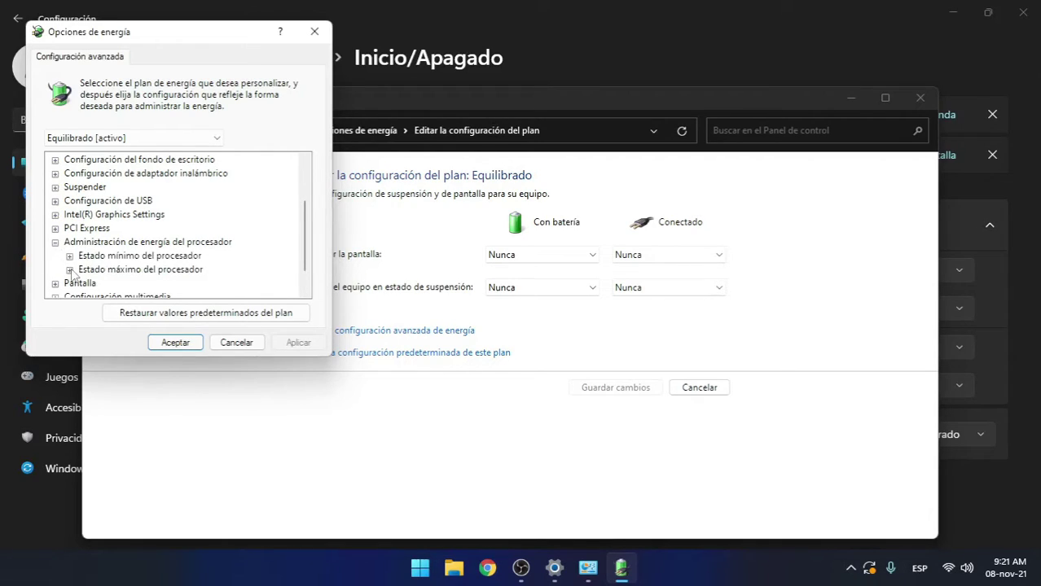
pyautogui.click(70, 271)
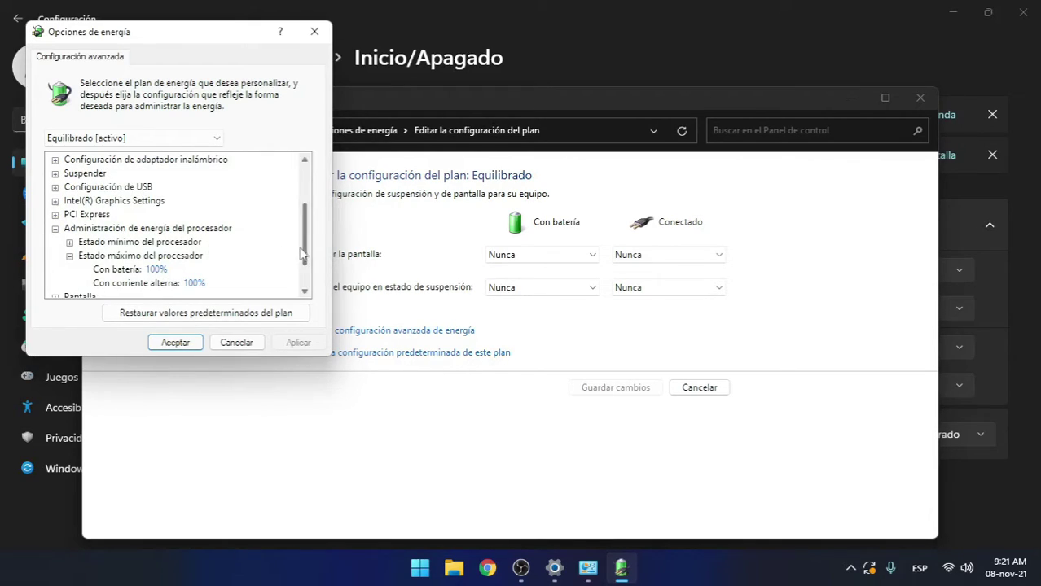
pyautogui.moveTo(302, 255); pyautogui.dragTo(302, 271)
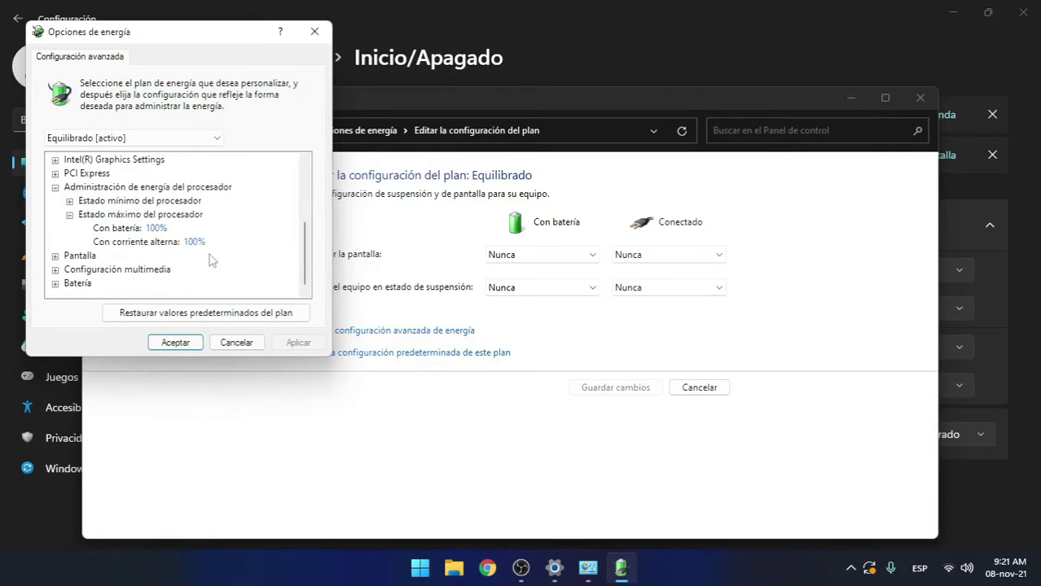
pyautogui.click(188, 243)
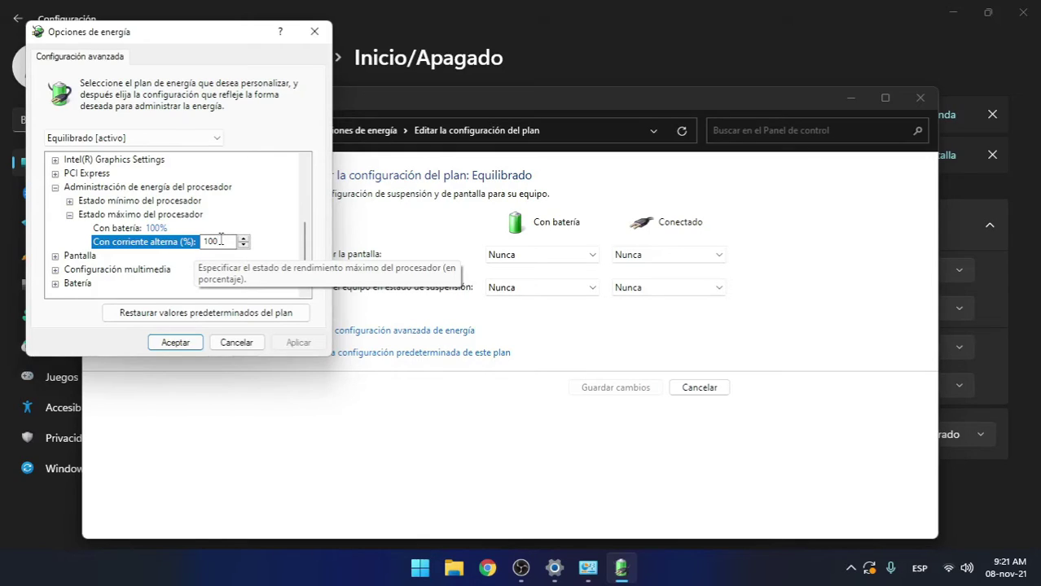
pyautogui.press('BackSpace')
pyautogui.press('BackSpace')
pyautogui.press('BackSpace')
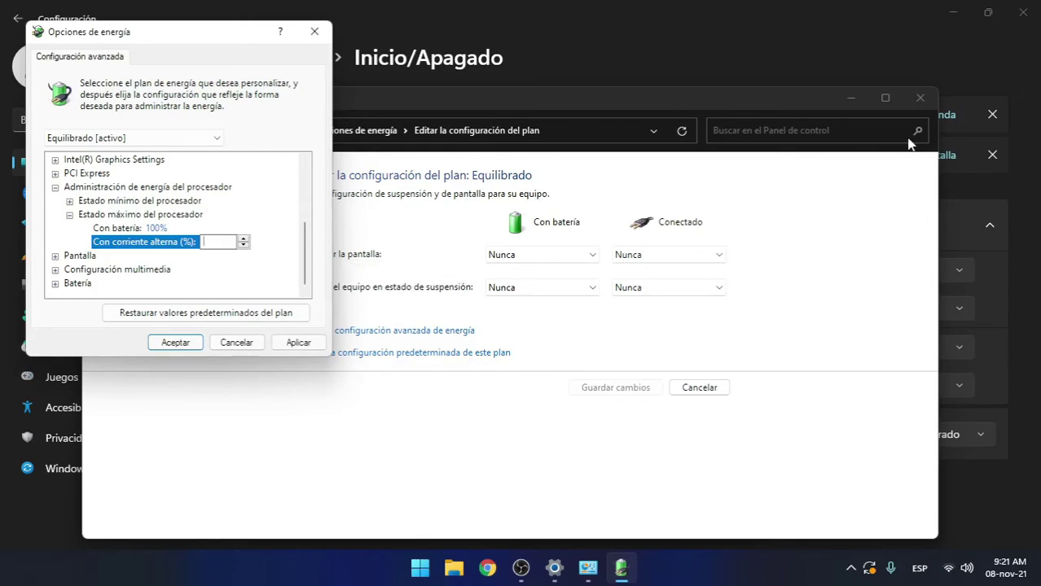
pyautogui.write('80')
# Step: Try 90% and 85% as the plugged-in maximum processor state and re-enter 80%
pyautogui.press('BackSpace')
pyautogui.press('BackSpace')
pyautogui.write('90')
pyautogui.press('BackSpace')
pyautogui.press('BackSpace')
pyautogui.write('85')
pyautogui.press('BackSpace')
pyautogui.press('BackSpace')
pyautogui.write('80')
pyautogui.press('BackSpace')
pyautogui.press('BackSpace')
pyautogui.write('80')
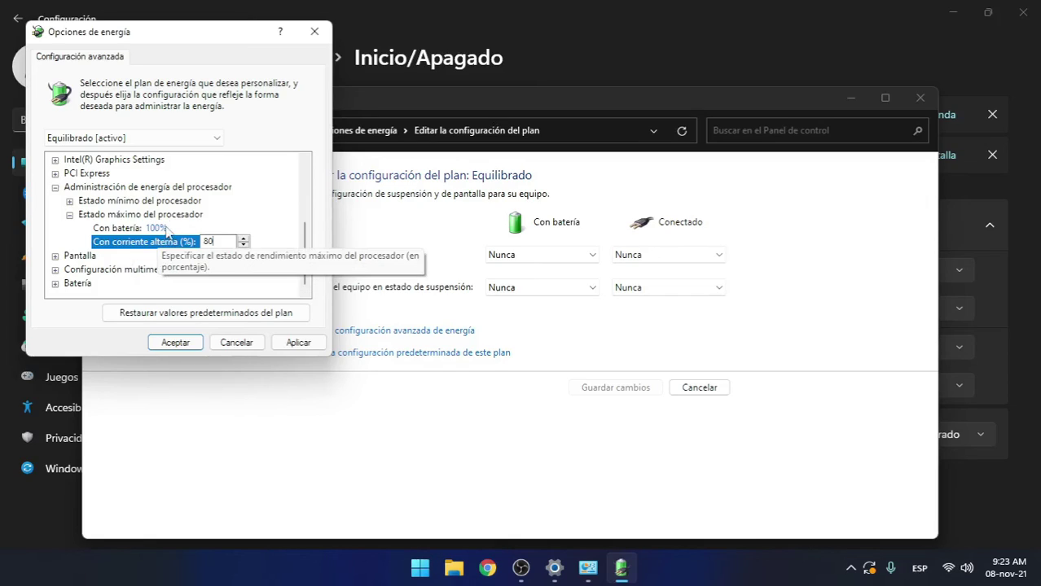
# Step: Set the on-battery maximum processor state to 80%, apply the advanced power settings and close their dialog
pyautogui.click(157, 229)
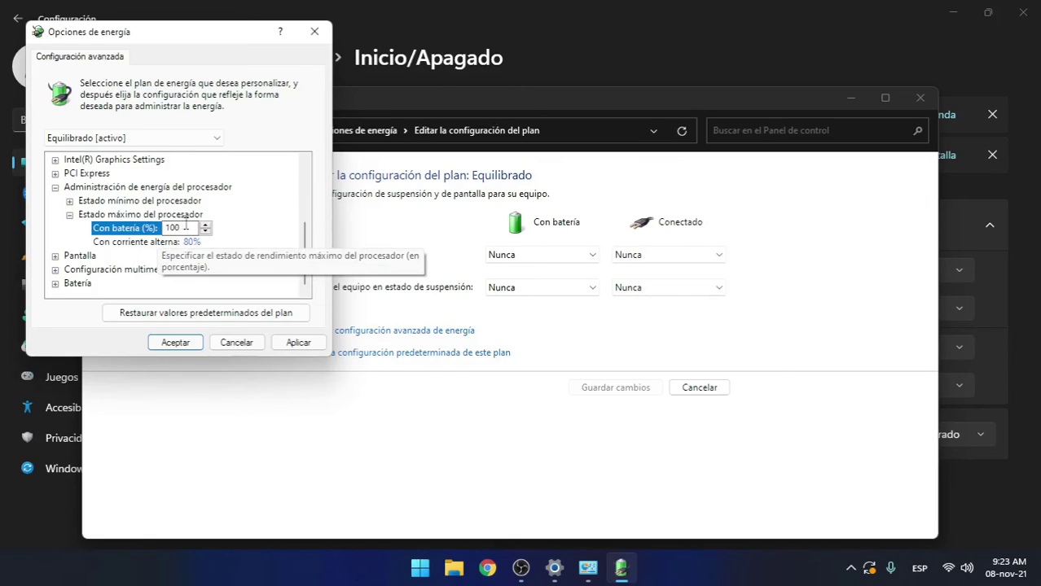
pyautogui.press('BackSpace')
pyautogui.press('BackSpace')
pyautogui.press('BackSpace')
pyautogui.write('80')
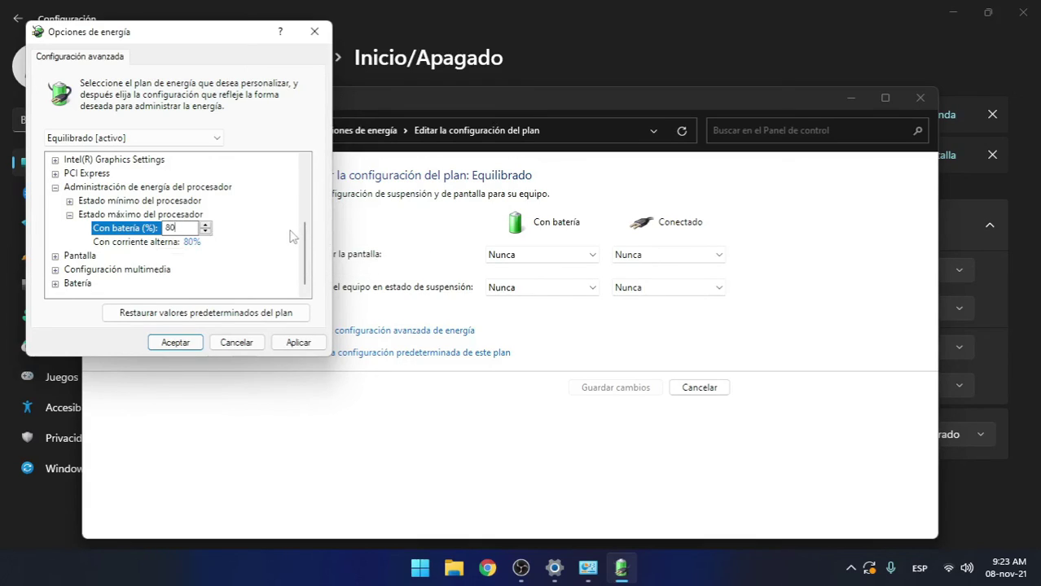
pyautogui.click(303, 346)
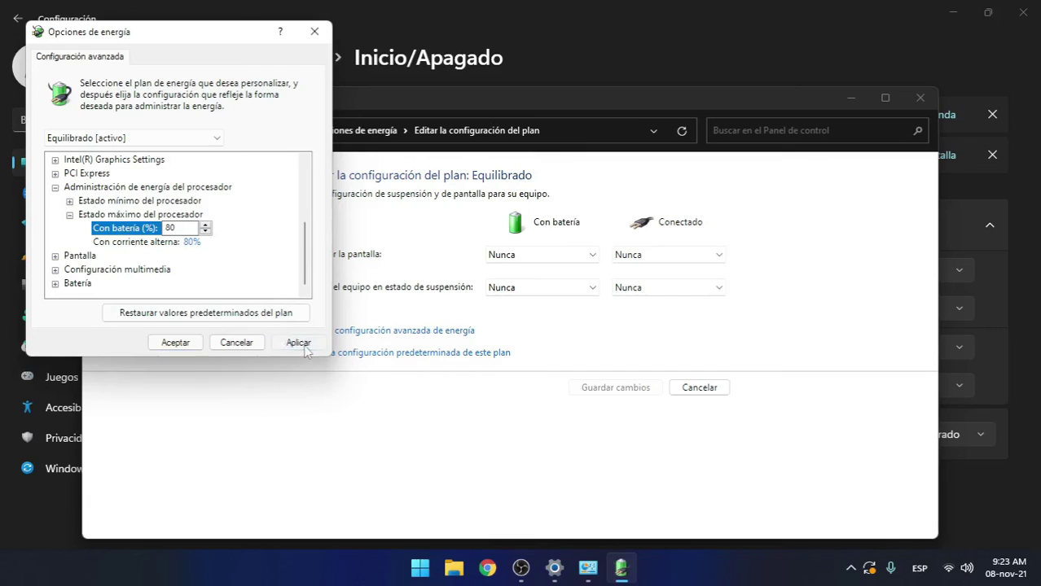
pyautogui.click(170, 342)
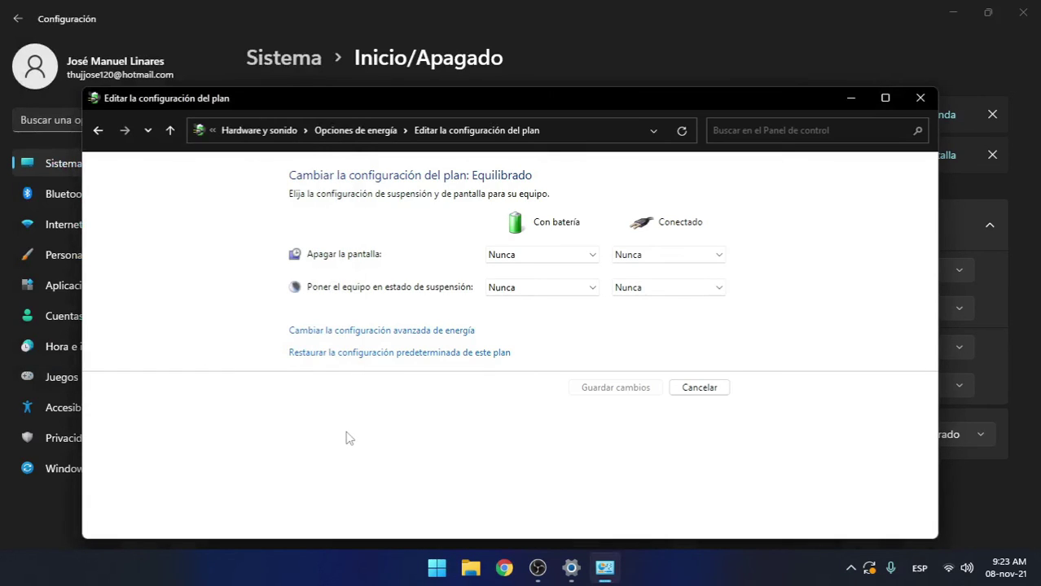